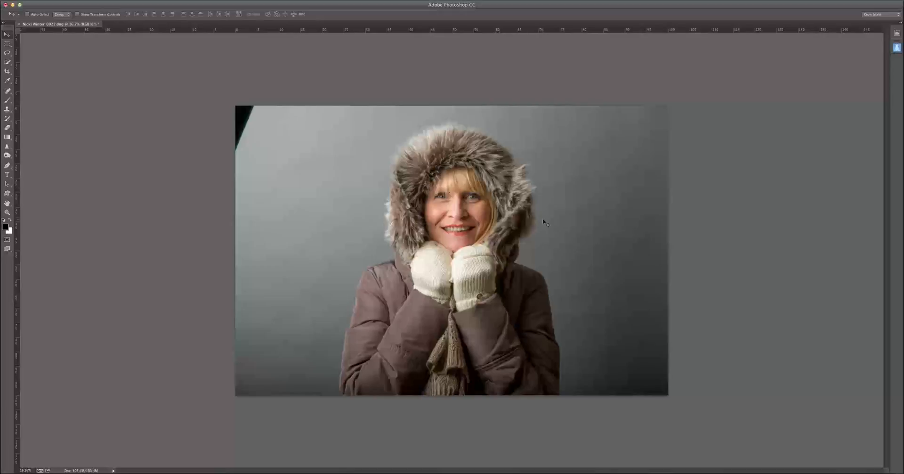
Step: Paint a Quick Mask over the iris on the picture's left side using a small brush
key("super+1")
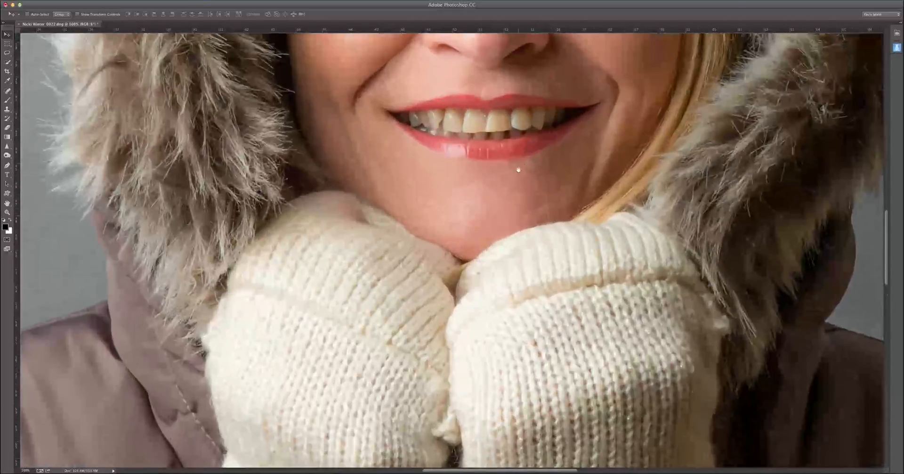
left_click_drag(519, 169, 516, 264)
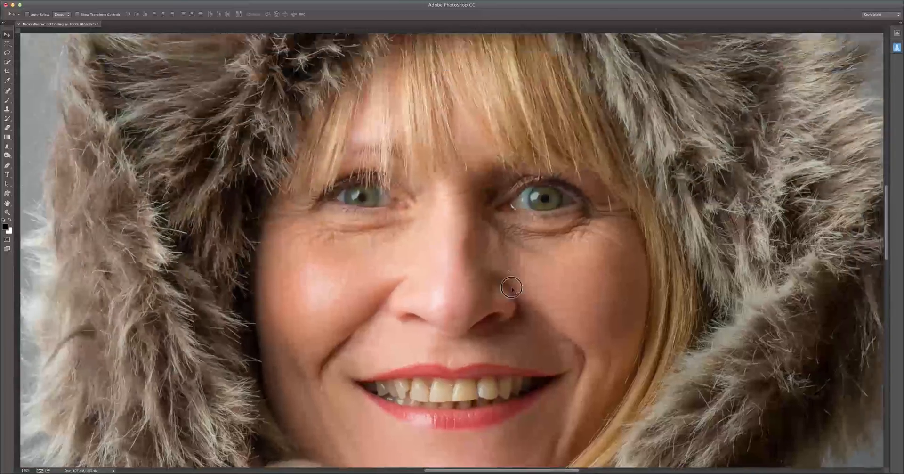
key("super+equal")
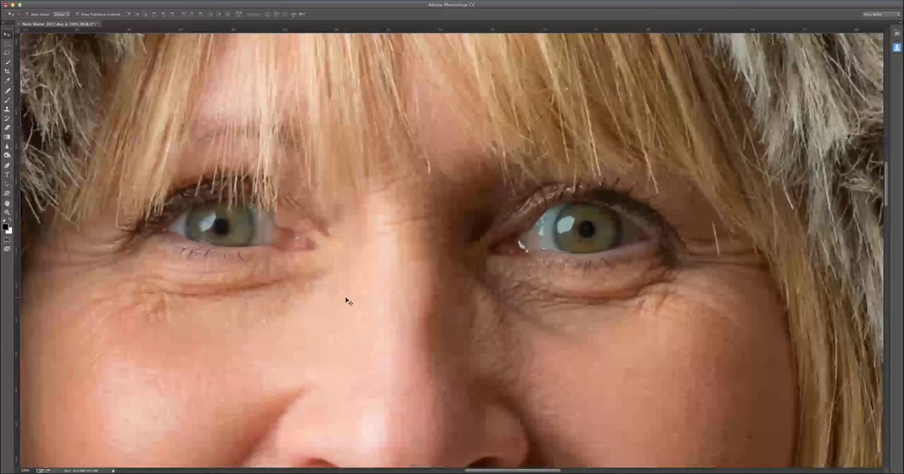
key("b")
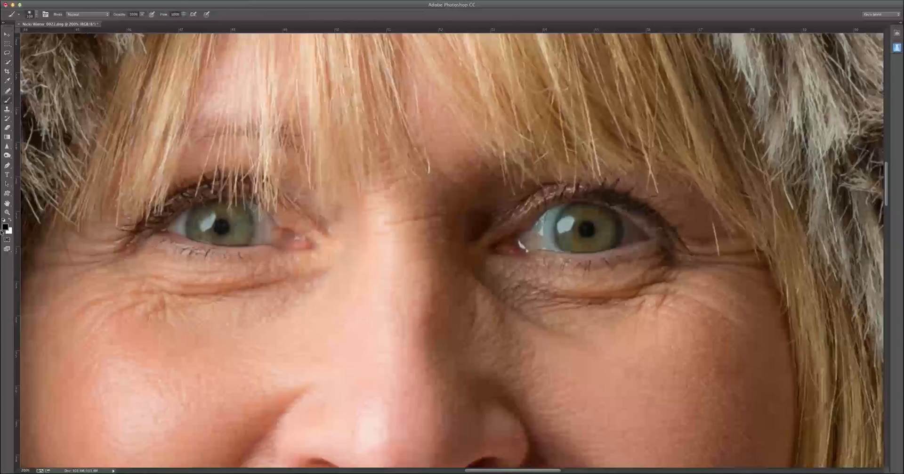
key("q")
key("bracketleft")
key("bracketleft")
key("bracketleft")
key("bracketleft")
key("bracketleft")
key("bracketleft")
key("bracketleft")
key("bracketleft")
mouse_move(215, 208)
left_mouse_down()
mouse_move(194, 220)
mouse_move(197, 233)
mouse_move(230, 207)
mouse_move(248, 218)
mouse_move(239, 238)
mouse_move(209, 237)
mouse_move(228, 238)
mouse_move(235, 222)
mouse_move(226, 215)
mouse_move(238, 233)
mouse_move(243, 216)
mouse_move(229, 207)
left_mouse_up()
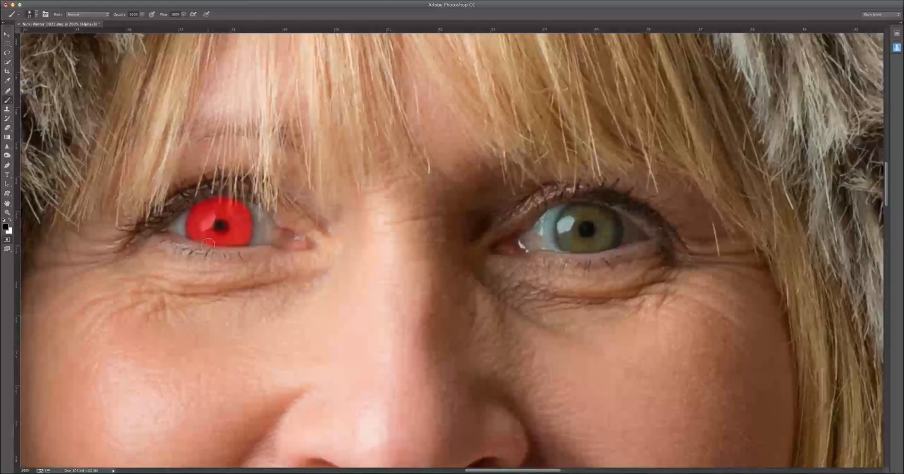
Step: Clear the pupil of the first masked eye with a larger brush
key("x")
key("bracketright")
key("bracketright")
left_click(220, 225)
Step: Mask the iris of the eye on the picture's right side, leaving its pupil unmasked
key("x")
mouse_move(581, 216)
left_mouse_down()
mouse_move(574, 208)
mouse_move(567, 216)
mouse_move(568, 244)
mouse_move(601, 242)
mouse_move(611, 221)
mouse_move(586, 210)
mouse_move(602, 229)
mouse_move(598, 238)
mouse_move(596, 226)
mouse_move(609, 230)
mouse_move(580, 214)
mouse_move(572, 234)
mouse_move(586, 229)
left_mouse_up()
key("x")
key("x")
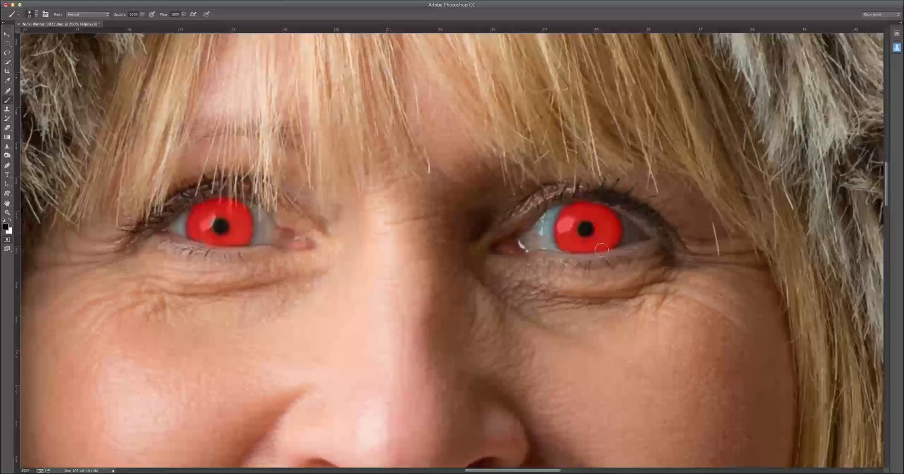
Step: Erase the mask from the hair strands crossing the upper part of the left-hand iris with a very fine brush
key("super+plus")
key("super+plus")
key("super+plus")
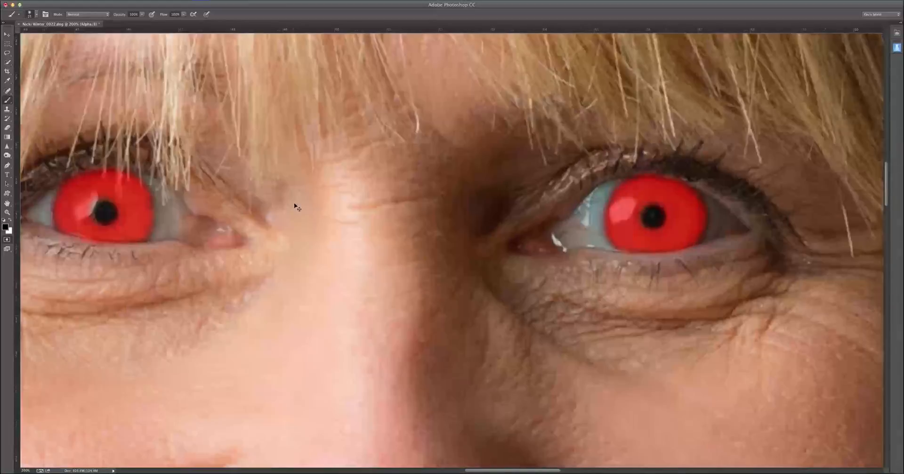
mouse_move(416, 194)
left_mouse_down()
mouse_move(488, 187)
mouse_move(514, 196)
left_mouse_up()
mouse_move(231, 152)
left_mouse_down()
mouse_move(372, 196)
mouse_move(546, 226)
left_mouse_up()
mouse_move(294, 152)
left_mouse_down()
mouse_move(524, 200)
mouse_move(450, 165)
left_mouse_up()
key("bracketleft")
key("bracketleft")
key("bracketleft")
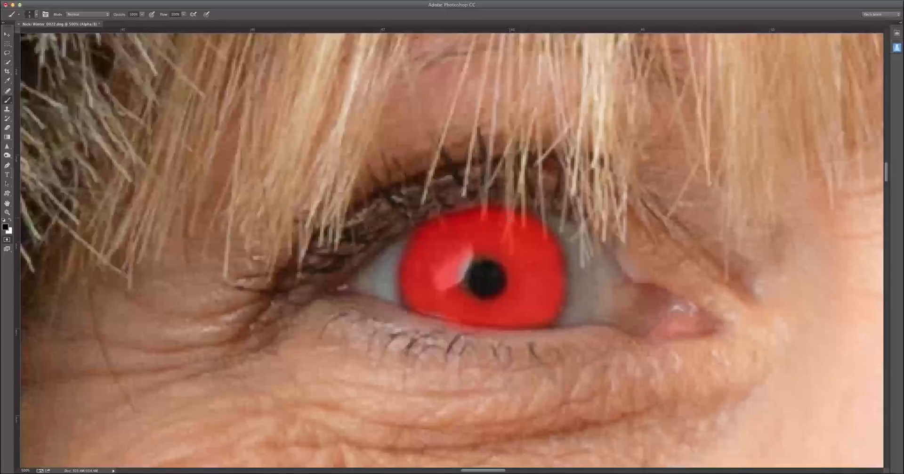
key("x")
left_click_drag(483, 200, 481, 226)
mouse_move(500, 226)
left_mouse_down()
mouse_move(506, 196)
mouse_move(512, 219)
mouse_move(502, 239)
mouse_move(508, 208)
mouse_move(512, 253)
left_mouse_up()
mouse_move(521, 211)
left_mouse_down()
mouse_move(522, 229)
mouse_move(543, 215)
mouse_move(546, 237)
left_mouse_up()
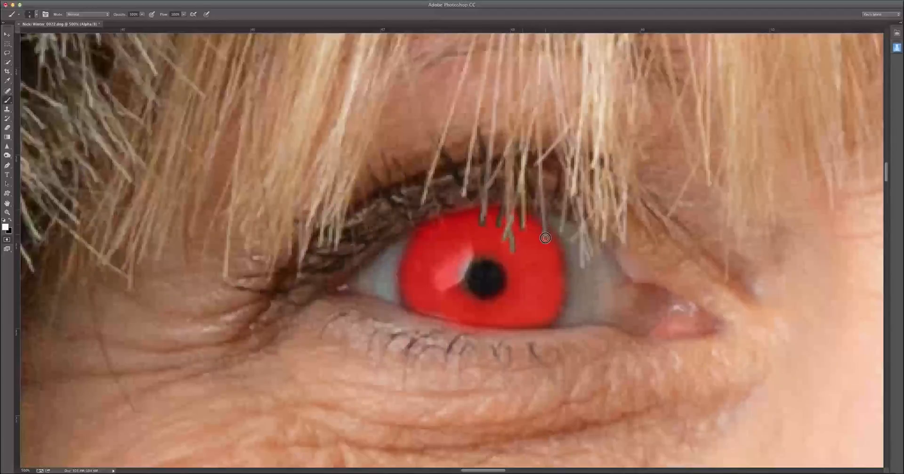
Step: Restore the mask at one over-erased strand and leave Quick Mask to check the selection outline
key("x")
left_click_drag(517, 222, 520, 227)
key("x")
key("q")
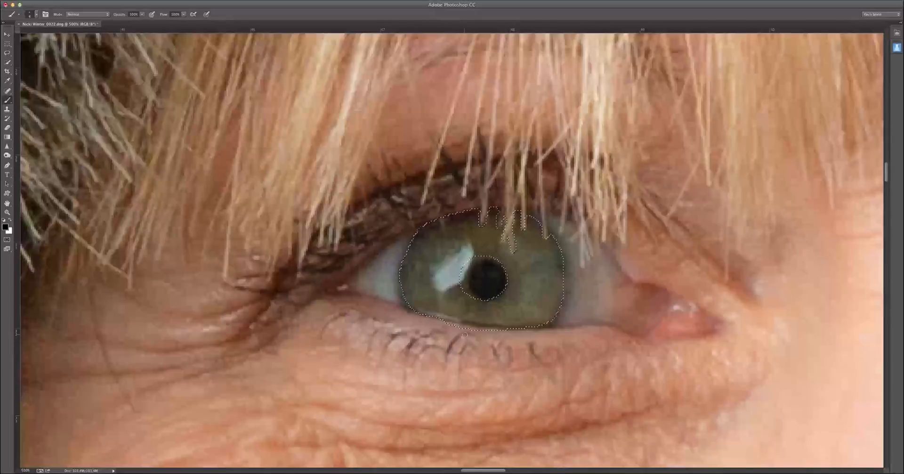
Step: Return to Quick Mask and trim the mask along the lower lid edge of the left-hand iris
key("q")
key("x")
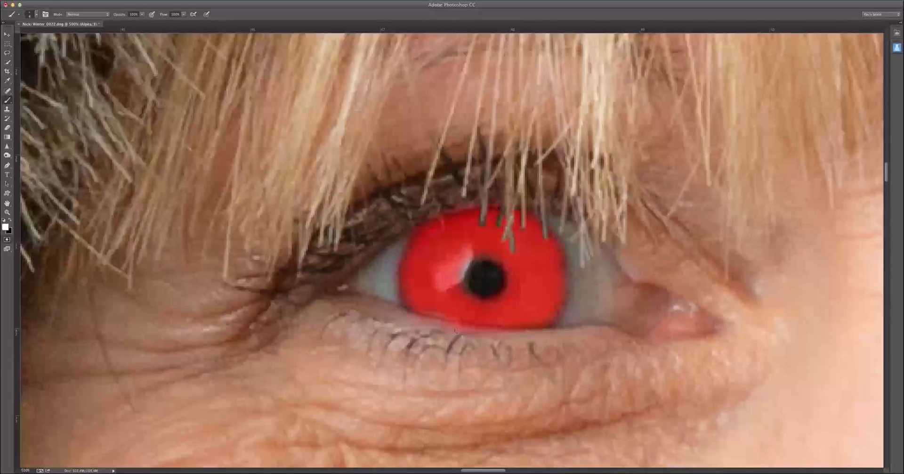
mouse_move(445, 330)
left_mouse_down()
mouse_move(556, 329)
mouse_move(509, 336)
mouse_move(402, 312)
mouse_move(427, 330)
mouse_move(400, 308)
mouse_move(388, 312)
mouse_move(486, 349)
mouse_move(512, 342)
left_mouse_up()
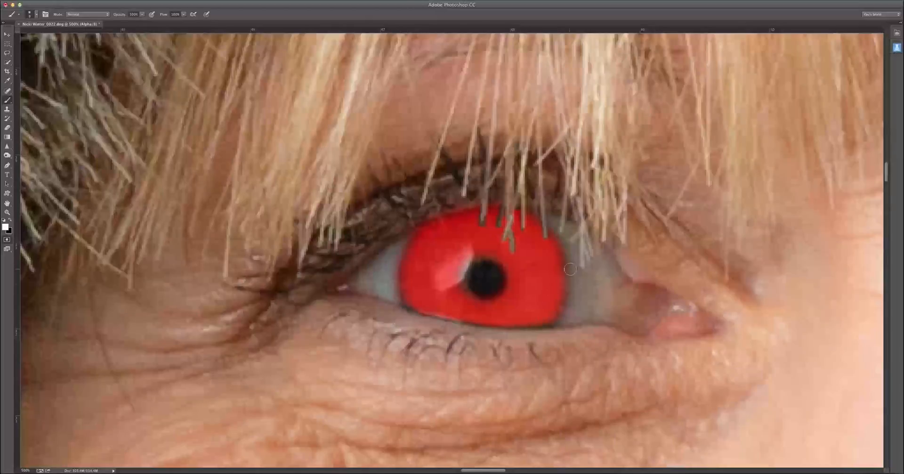
Step: Refine the mask around the right-hand eye's pupil and convert the finished mask to a selection
left_click_drag(734, 250, 205, 282)
mouse_move(535, 266)
left_mouse_down()
mouse_move(273, 200)
mouse_move(239, 180)
left_mouse_up()
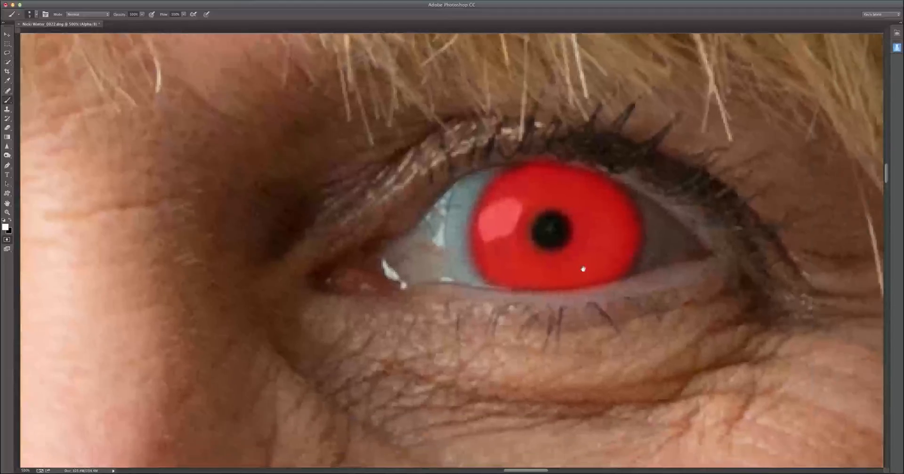
key("q")
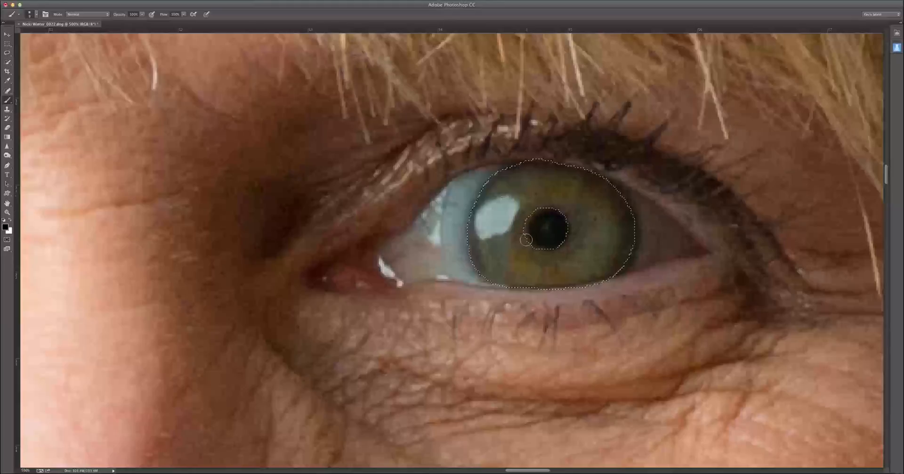
key("x")
key("q")
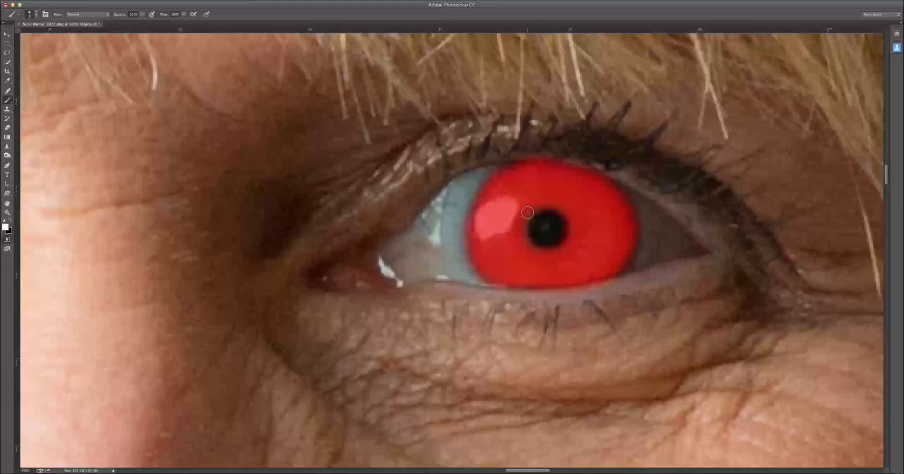
key("x")
mouse_move(527, 211)
left_mouse_down()
mouse_move(524, 241)
mouse_move(521, 215)
mouse_move(535, 204)
left_mouse_up()
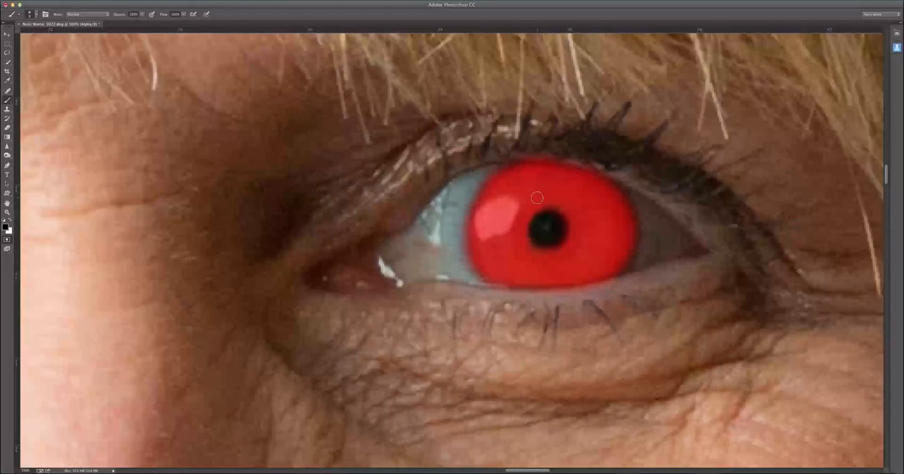
key("q")
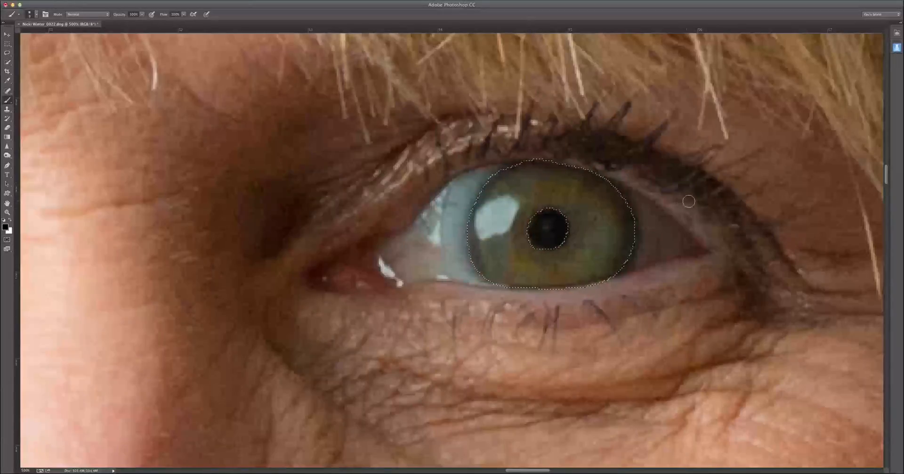
Step: Display the layer and adjustment controls over the photo and copy the selected irises to a new layer
key("super+minus")
key("super+minus")
key("super+minus")
key("super+minus")
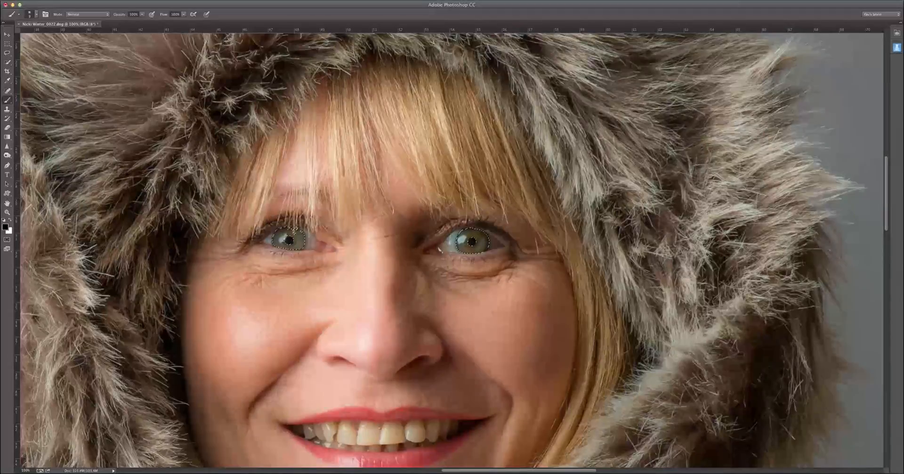
key("super+h")
key("F7")
left_click_drag(768, 150, 781, 93)
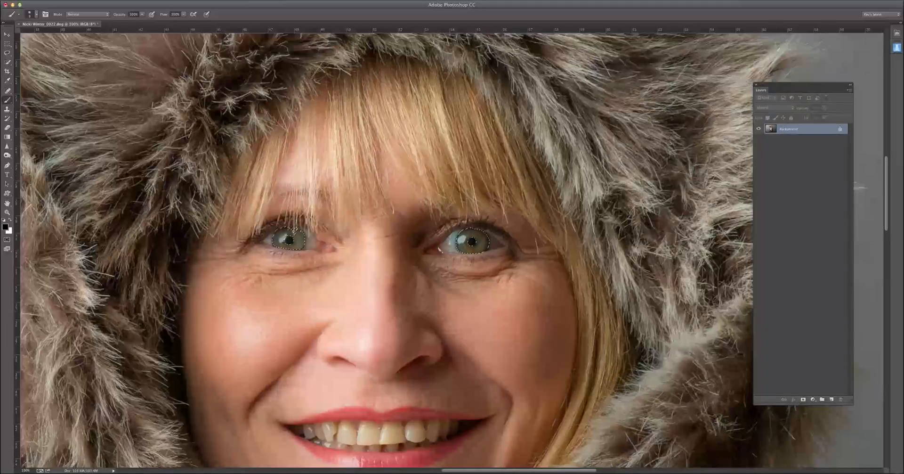
left_click_drag(903, 242, 660, 257)
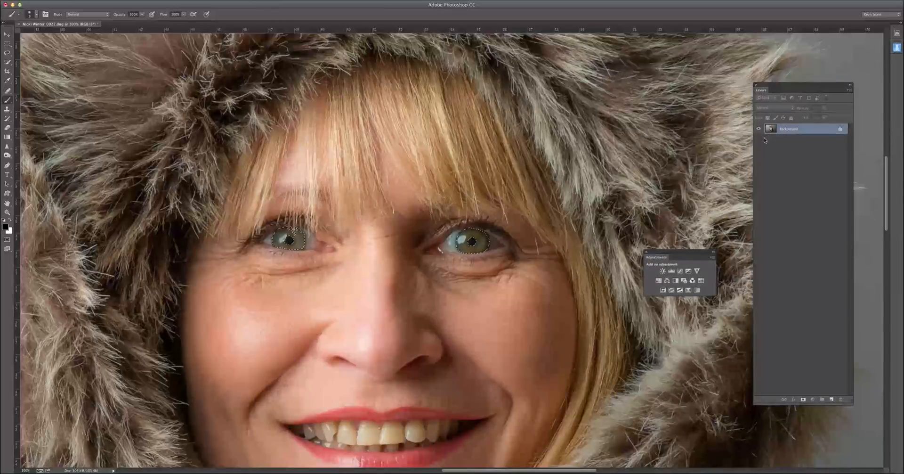
key("super+j")
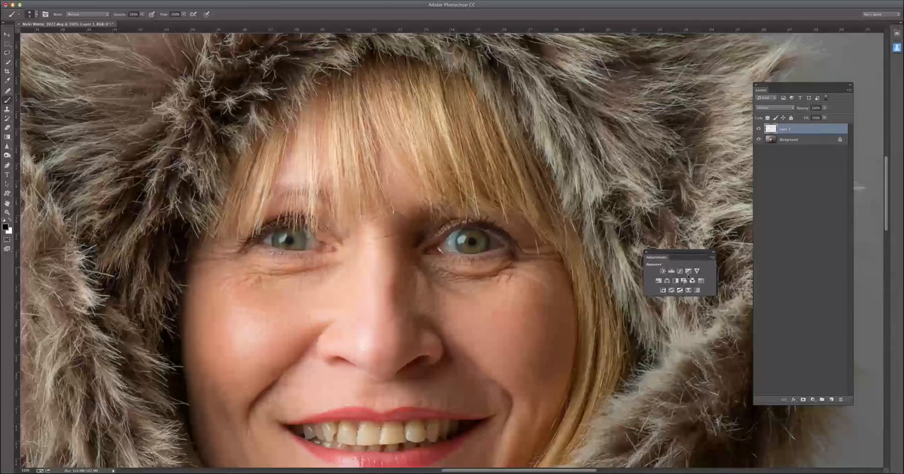
Step: Add a Hue/Saturation adjustment layer above the iris copy and clip it to that layer
left_click(658, 281)
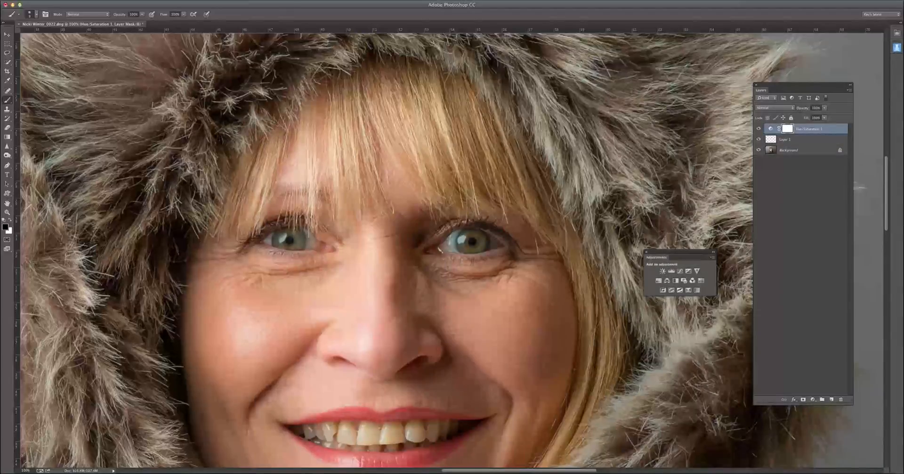
left_click_drag(903, 293, 655, 312)
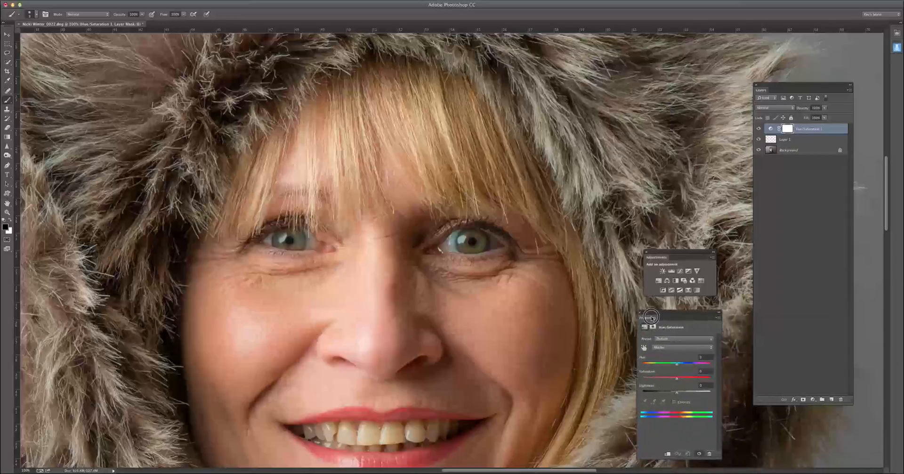
left_click(666, 453)
Step: Set the adjustment layer's blend mode to Linear Dodge (Add) and reduce its opacity to a subtle brightening
left_click(792, 110)
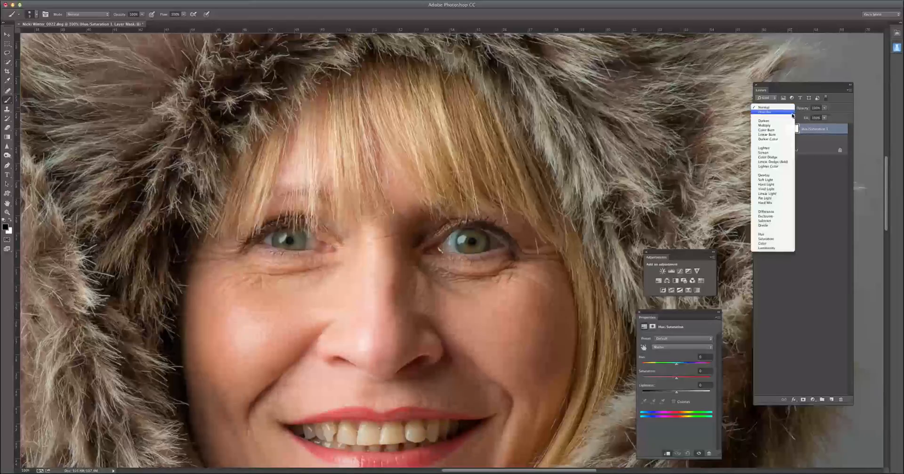
left_click(782, 162)
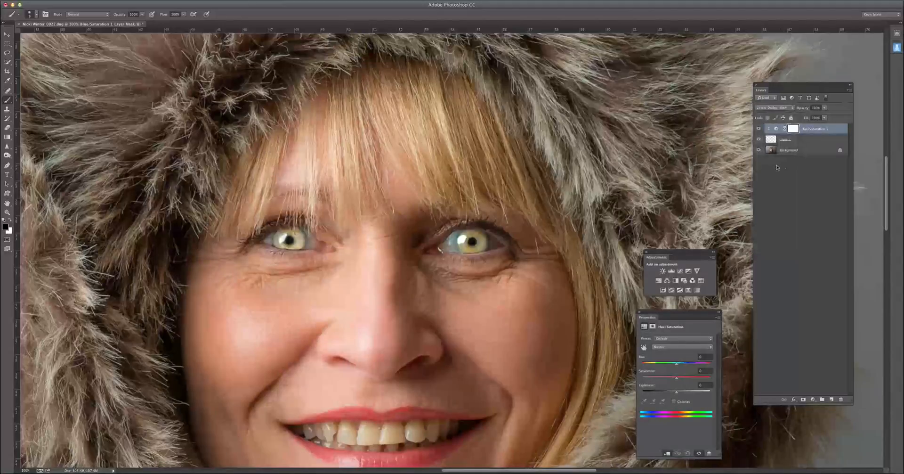
left_click_drag(823, 108, 799, 118)
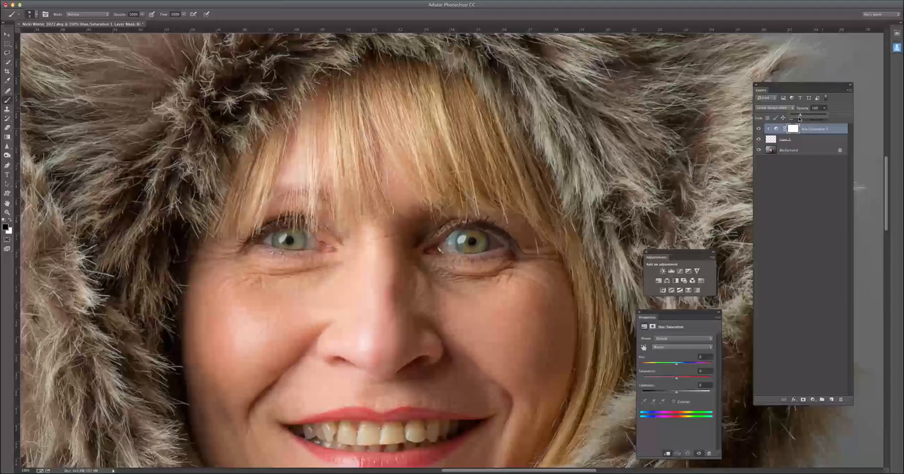
Step: Turn on Colorize for the Hue/Saturation adjustment and tint the irises blue with near-maximum saturation
left_click(772, 139)
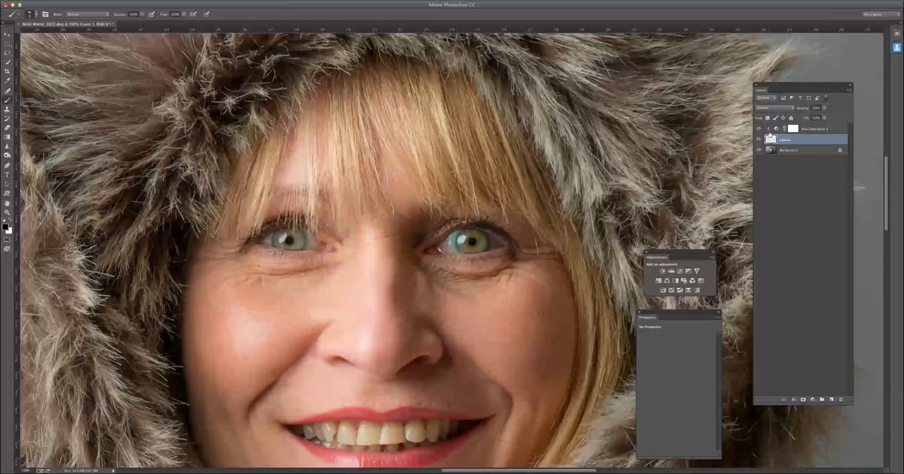
left_click(769, 129)
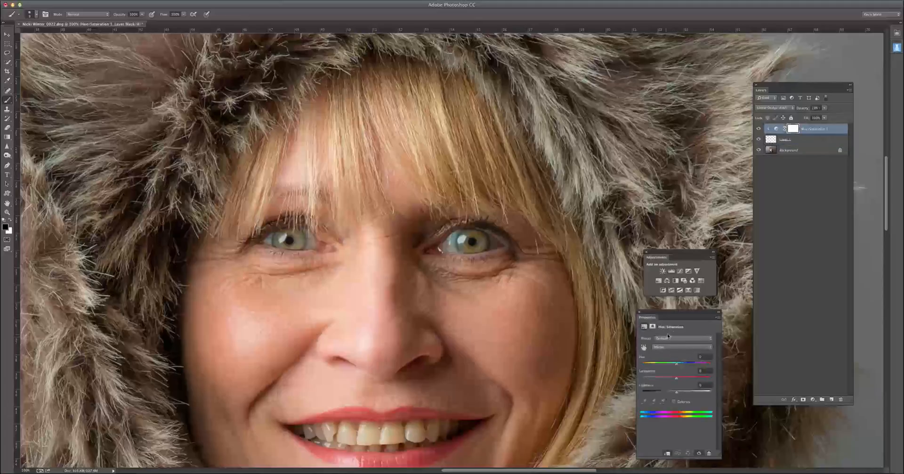
left_click(673, 403)
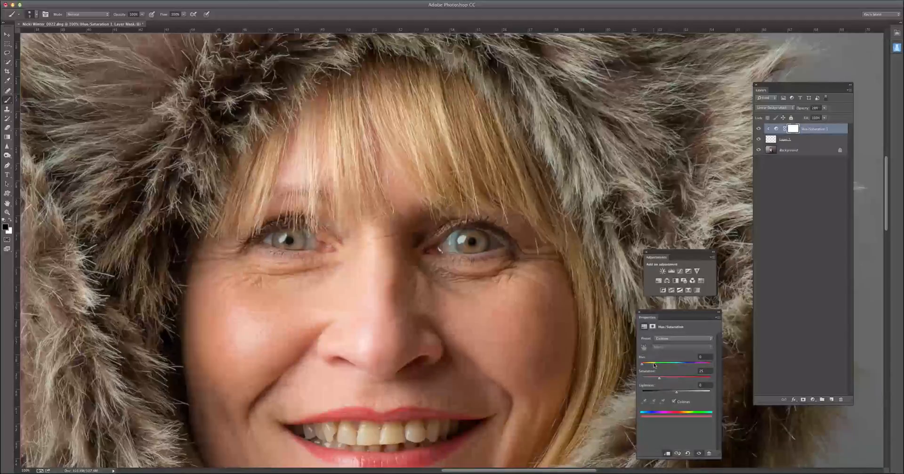
left_click_drag(661, 380, 710, 377)
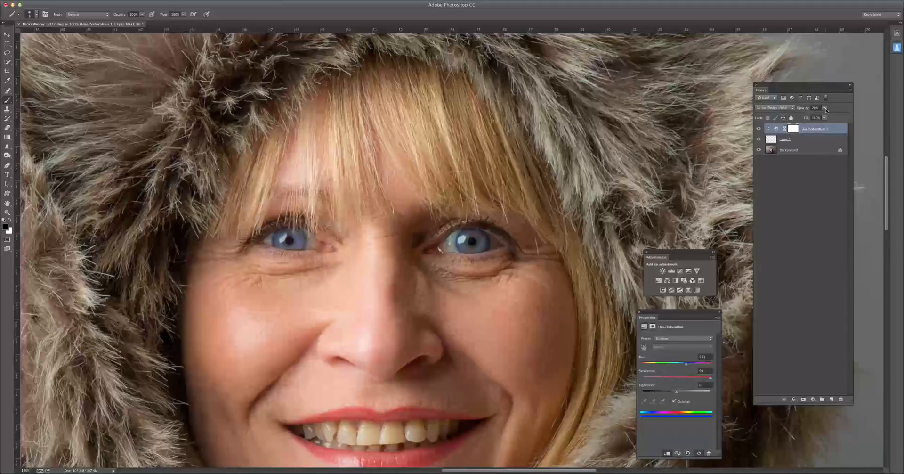
Step: Raise the Hue/Saturation layer's opacity to strengthen the blue, and lower its fill
left_click_drag(823, 108, 833, 116)
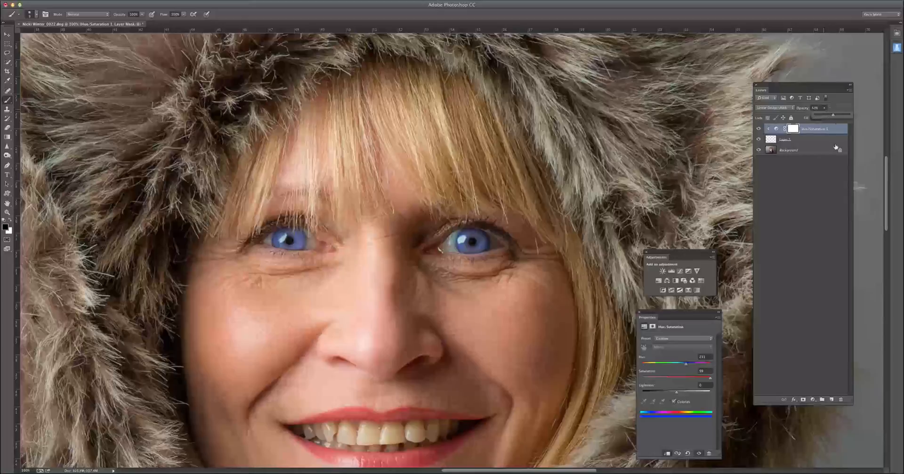
left_click(837, 107)
left_click(826, 121)
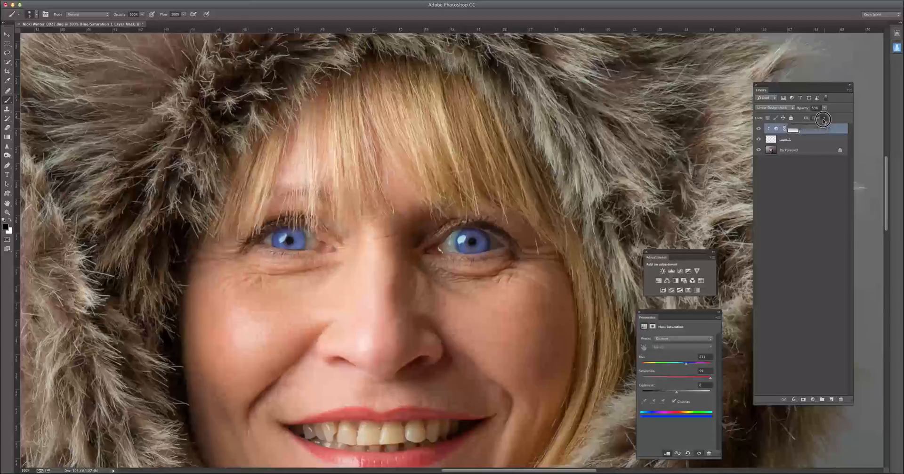
left_click_drag(826, 125, 811, 126)
Step: Shift the Colorize hue to green and reduce the adjustment layer's fill to soften the eye colour
left_click_drag(686, 367, 665, 365)
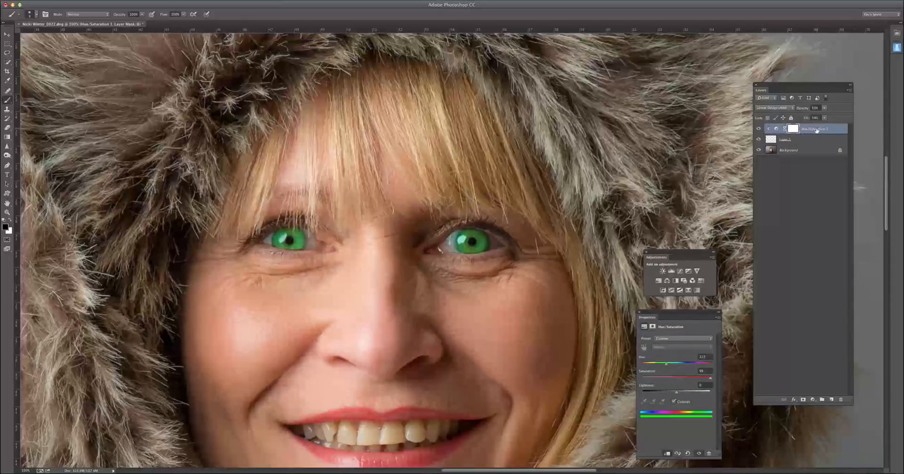
left_click(815, 130)
left_click(824, 109)
left_click_drag(823, 116, 817, 127)
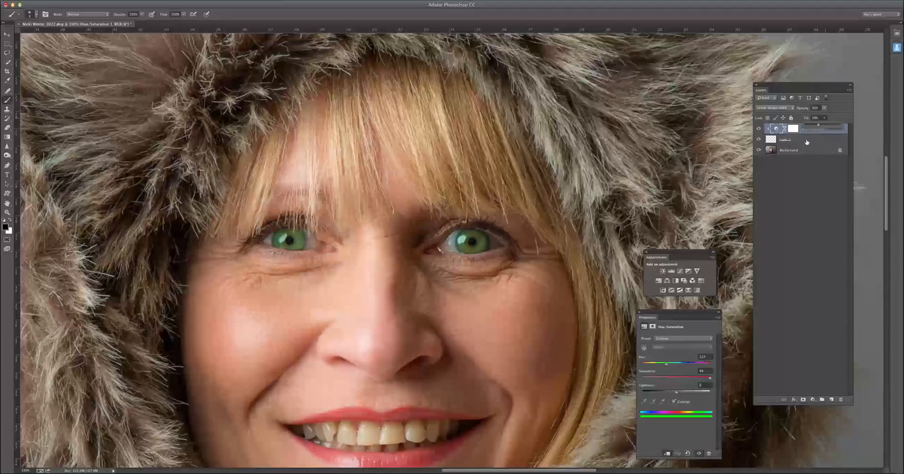
Step: Select the iris copy layer and examine the recoloured eyes in the wider portrait and close up
left_click(810, 140)
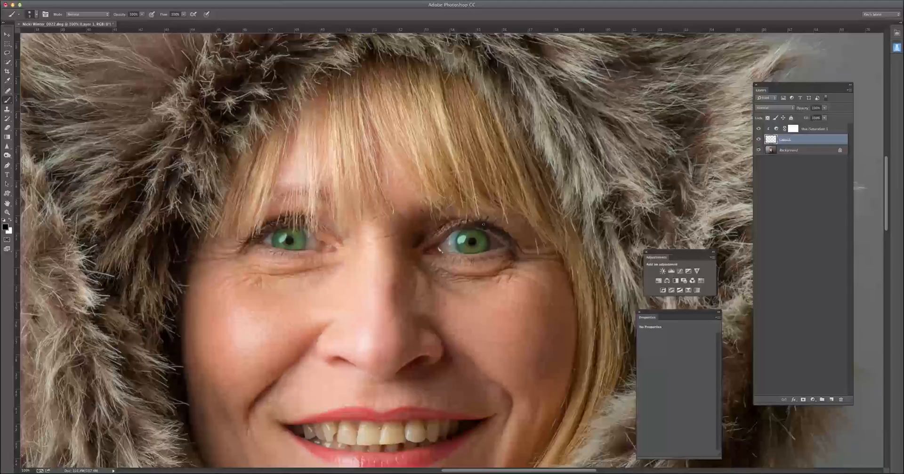
key("super+minus")
key("super+minus")
key("super+minus")
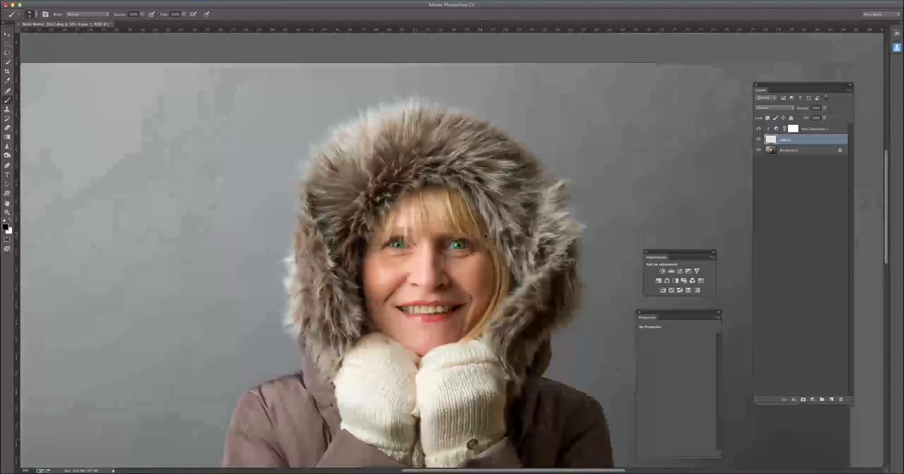
scroll(482, 245, "up", 5)
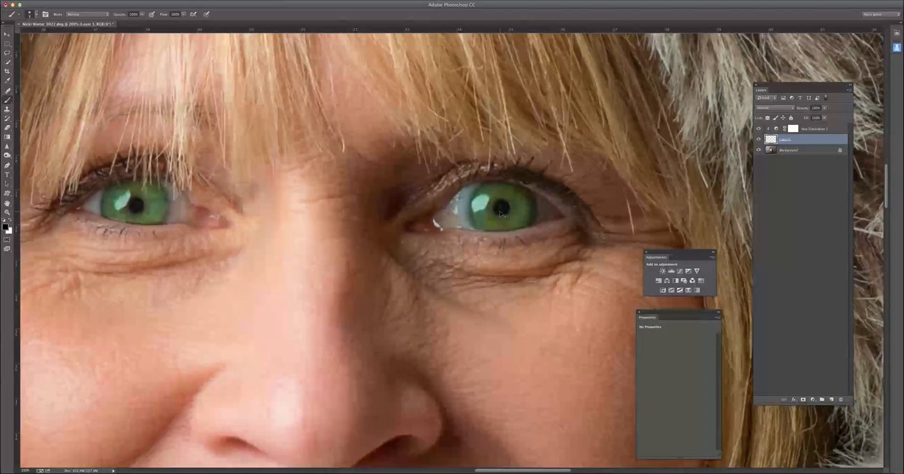
Step: Add a Curves adjustment layer directly above the iris copy layer, clipped to the irises
scroll(499, 218, "up", 1)
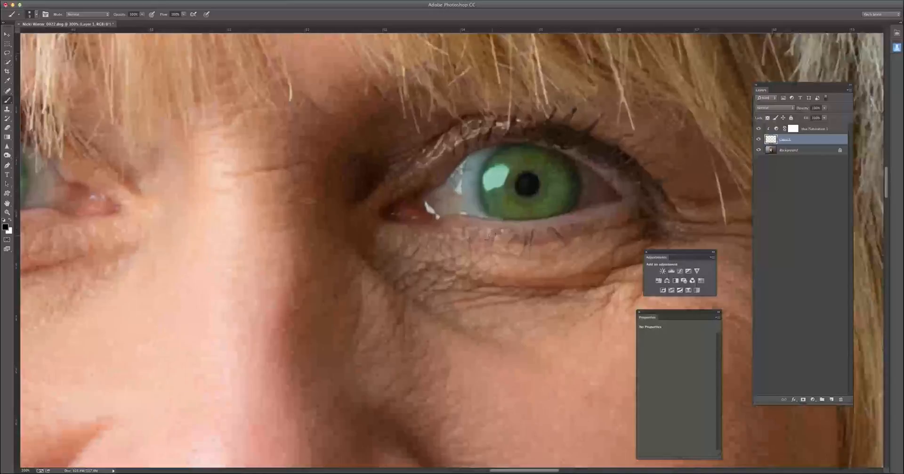
scroll(496, 230, "down", 1)
left_click_drag(453, 268, 490, 269)
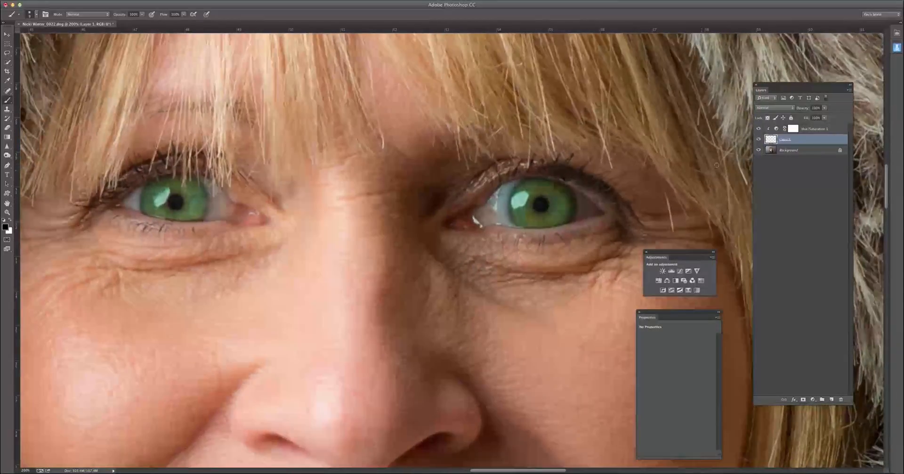
left_click(775, 129)
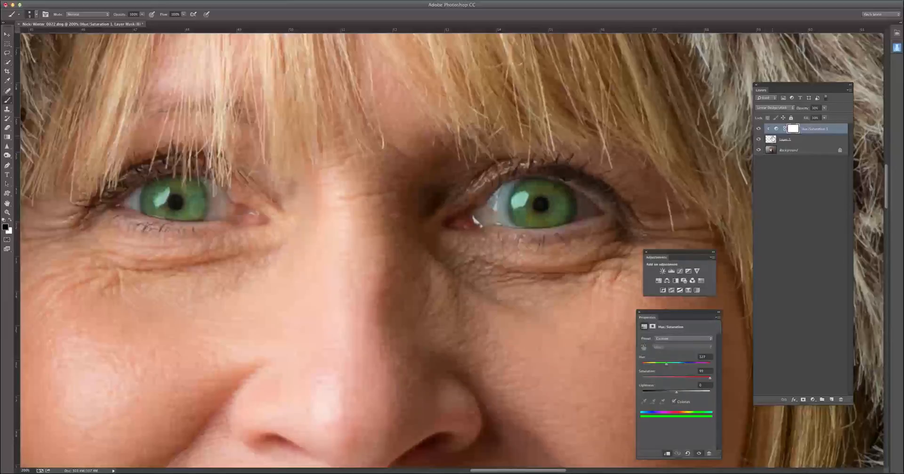
left_click(773, 140)
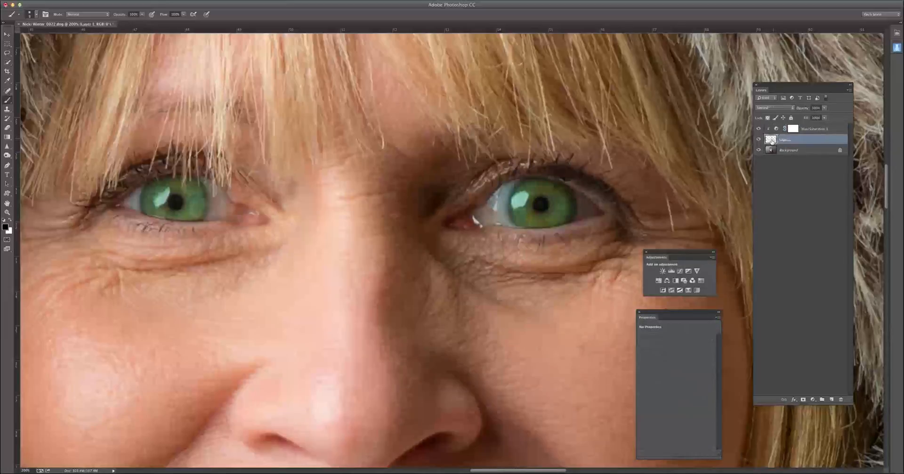
left_click(680, 271)
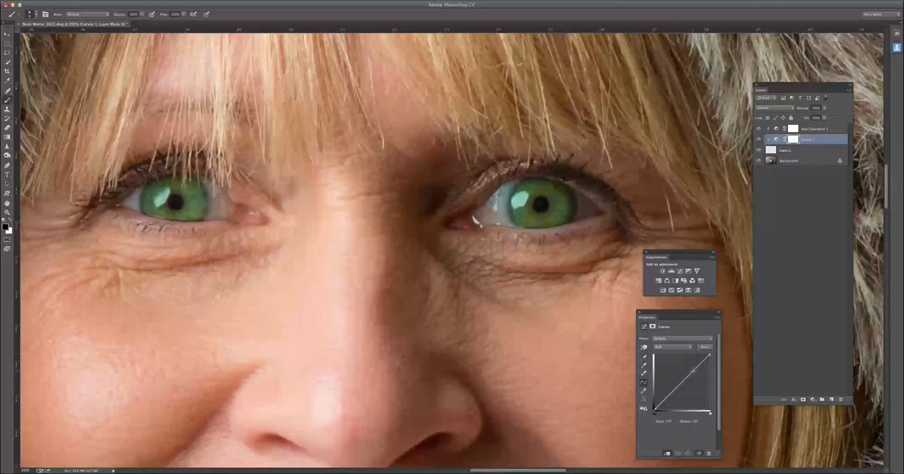
Step: Shape the iris curve into a gentle S by lifting the highlights and lowering the shadows for more contrast
left_click_drag(693, 372, 691, 370)
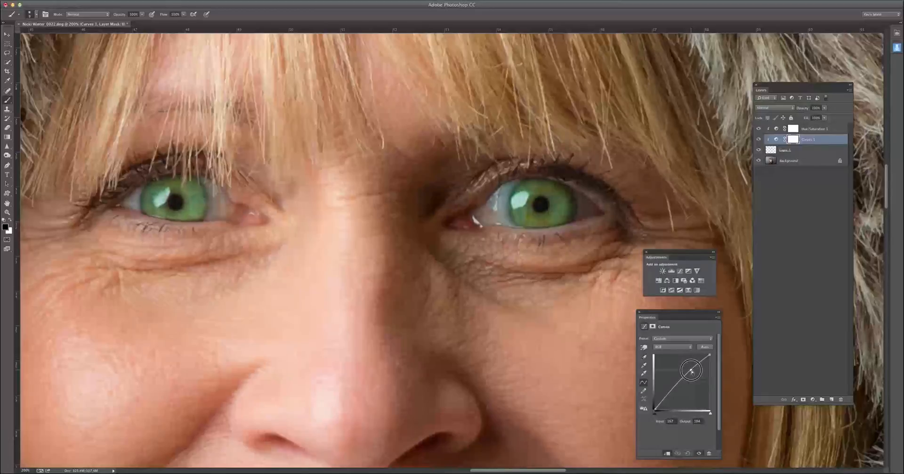
left_click(671, 392)
left_click_drag(671, 392, 674, 395)
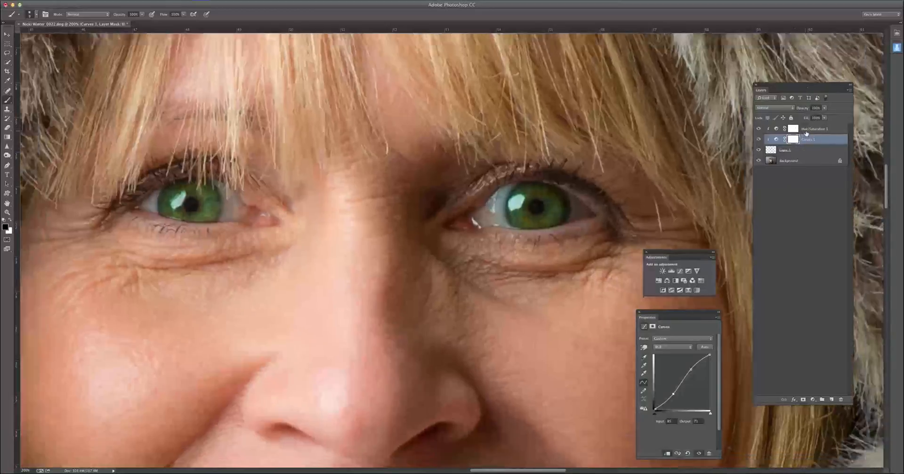
key("super+minus")
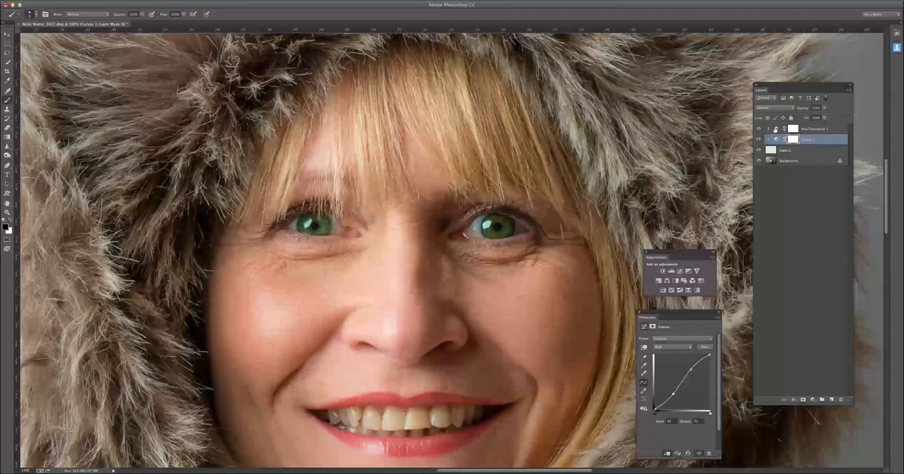
Step: Raise the opacity of the iris Hue/Saturation adjustment layer to strengthen the green, and check the whole portrait
left_click(793, 129)
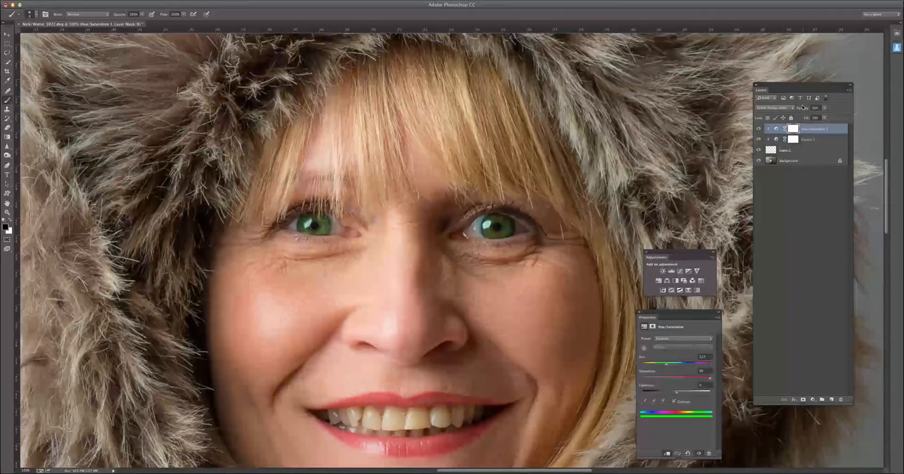
left_click(823, 108)
left_click_drag(814, 115, 831, 117)
key("super+minus")
key("super+minus")
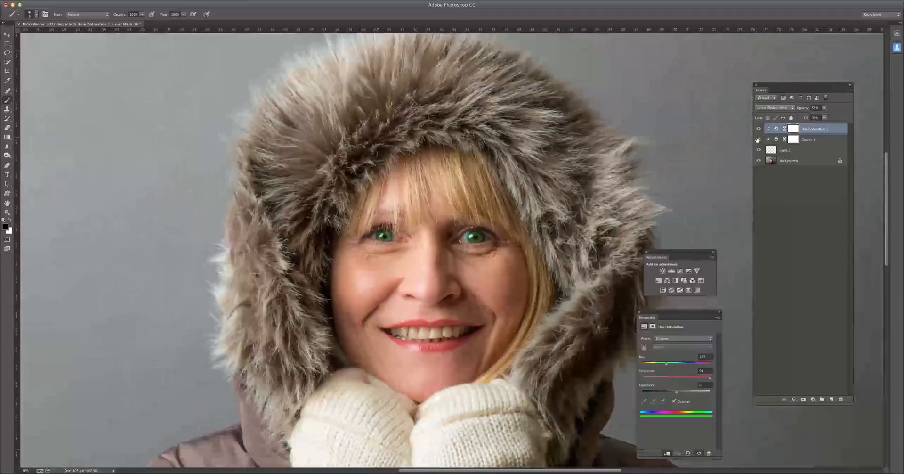
key("super+minus")
key("super+minus")
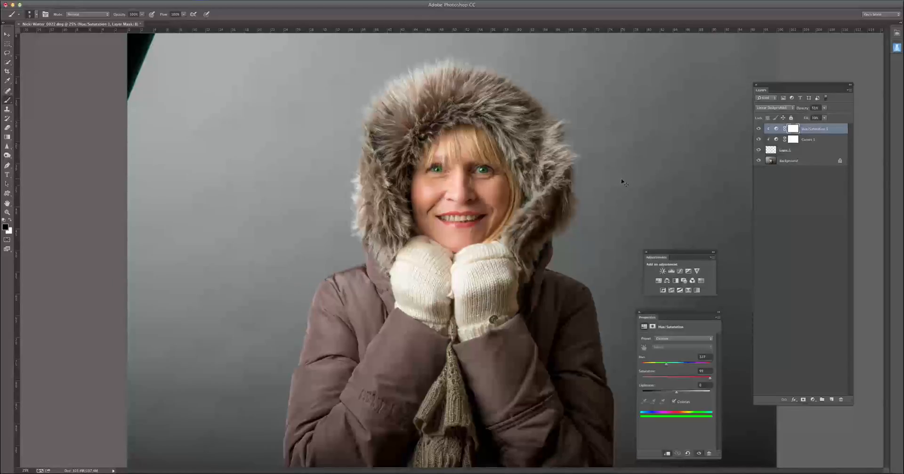
Step: Select the teeth on the Background layer with a freehand Lasso outline around the open mouth
key("super+plus")
key("super+plus")
key("super+plus")
key("super+plus")
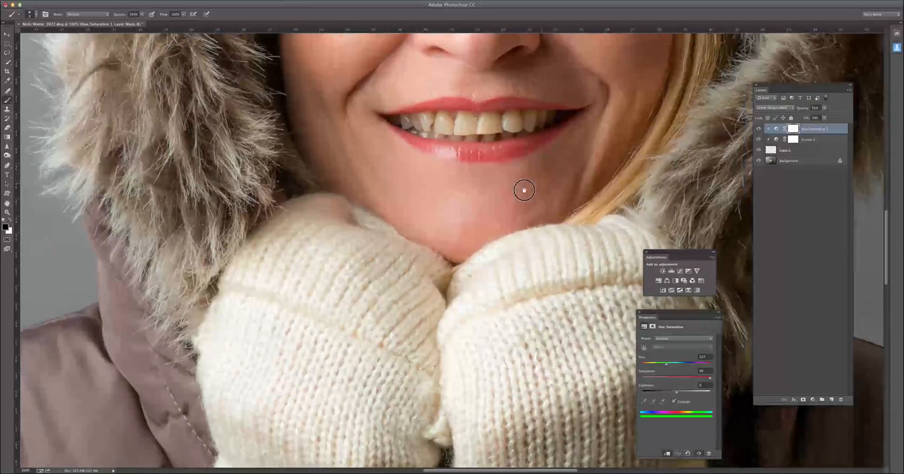
left_click_drag(525, 192, 405, 252)
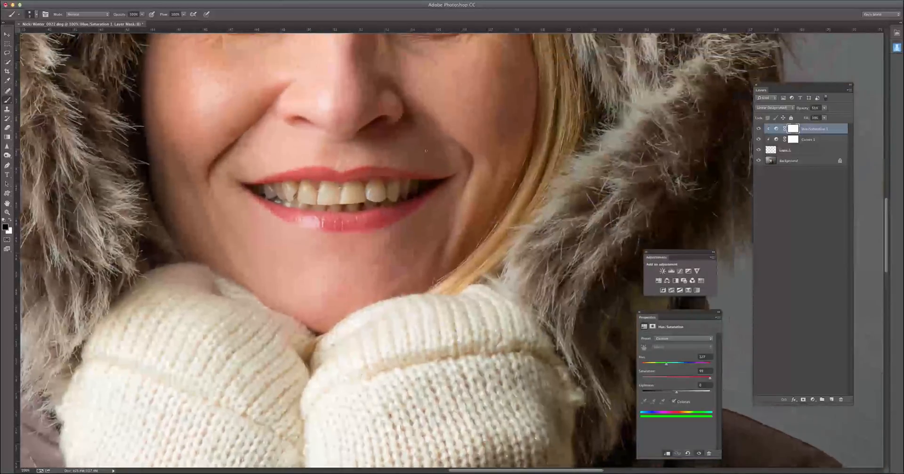
left_click(770, 161)
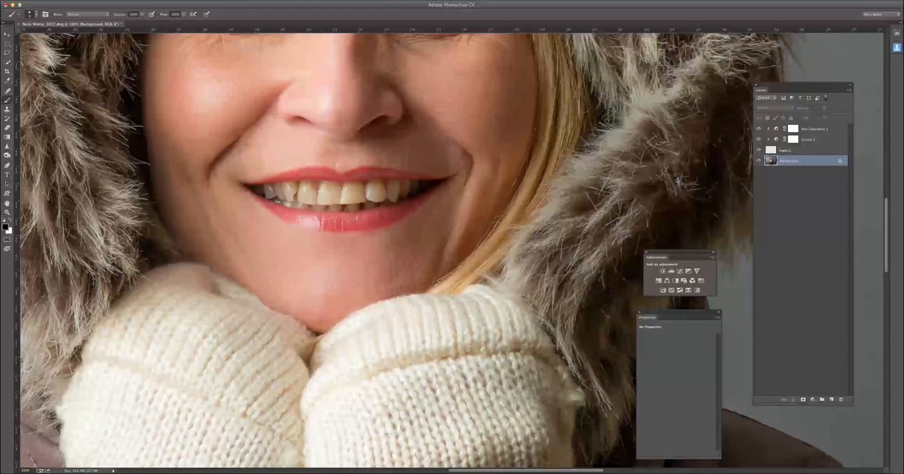
left_click(7, 53)
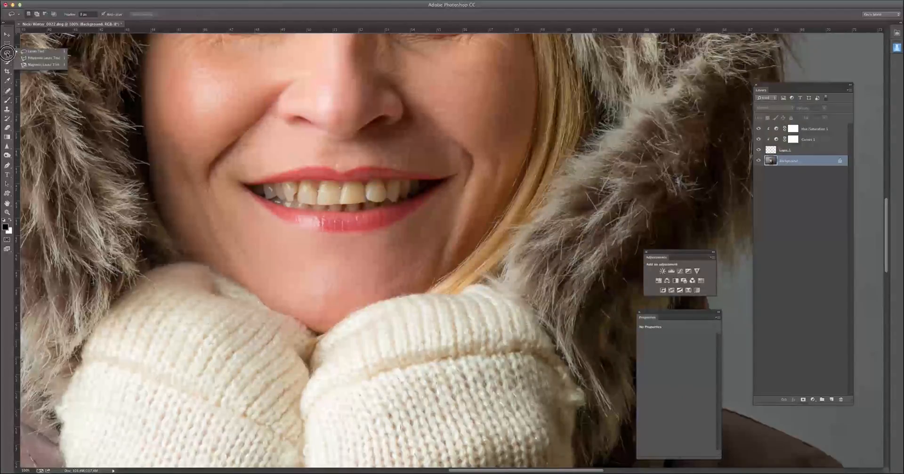
mouse_move(256, 179)
left_mouse_down()
mouse_move(419, 170)
mouse_move(441, 177)
mouse_move(424, 205)
mouse_move(336, 221)
mouse_move(289, 217)
mouse_move(248, 184)
mouse_move(296, 179)
left_mouse_up()
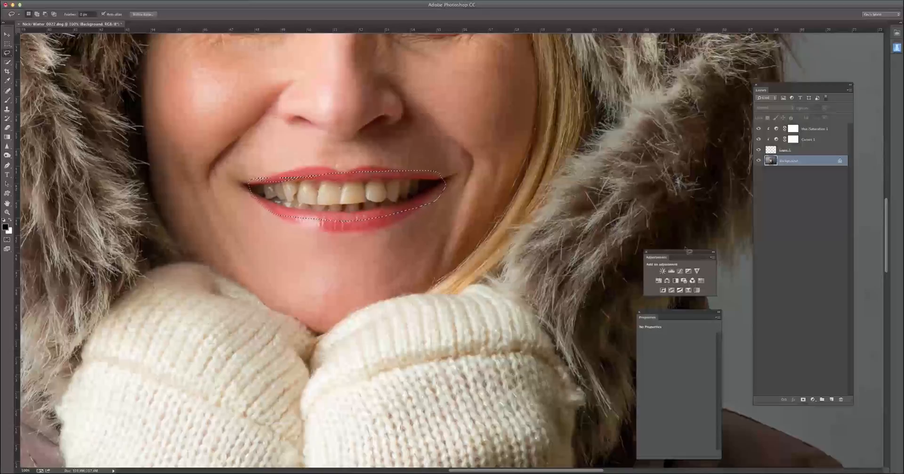
Step: Add a Hue/Saturation adjustment masked to the mouth selection and moderately raise the lightness of the Yellows to whiten the teeth
left_click(659, 281)
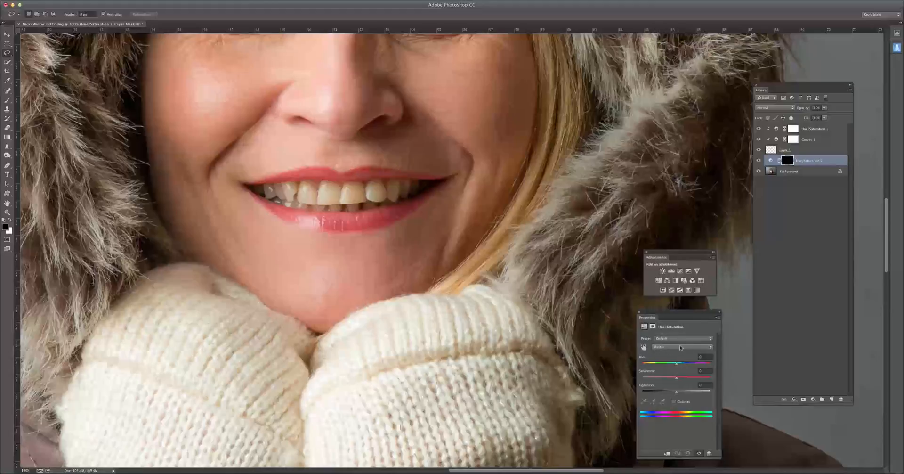
left_click(710, 350)
left_click(699, 357)
left_click_drag(678, 393, 712, 393)
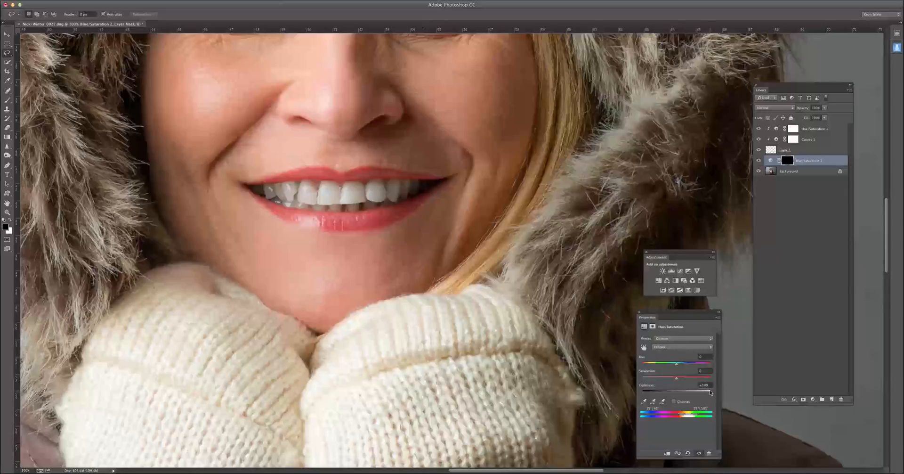
left_click_drag(710, 394, 683, 392)
Step: Paint white on the teeth adjustment's mask along the lower lip and mouth corner with an enlarged brush
left_click(788, 161)
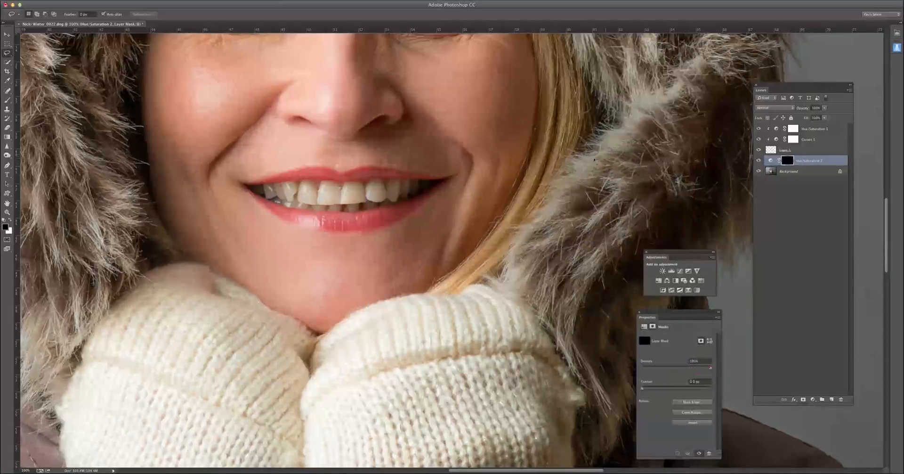
key("b")
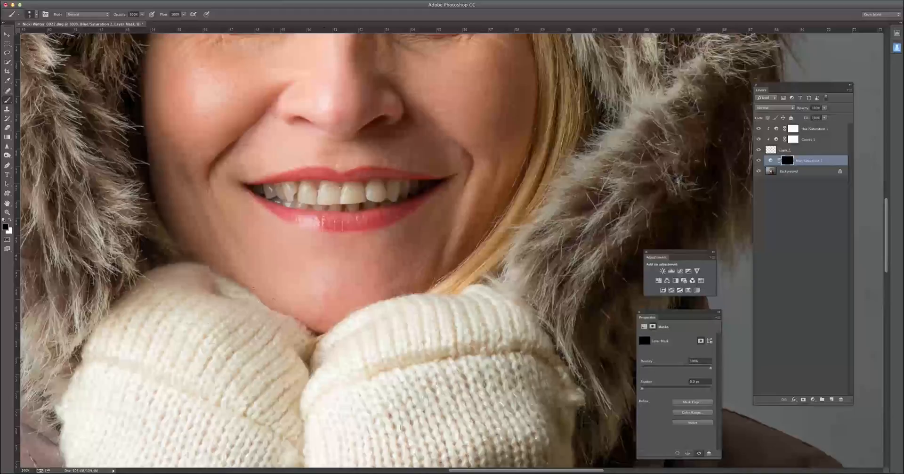
key("x")
key("bracketright")
key("bracketright")
key("bracketright")
key("bracketright")
mouse_move(338, 228)
left_mouse_down()
mouse_move(381, 221)
mouse_move(440, 194)
mouse_move(445, 177)
mouse_move(434, 175)
left_mouse_up()
Step: Compare the portrait with and without the teeth-whitening adjustment, in the wider view and close up on the face
key("super+minus")
key("super+minus")
key("super+minus")
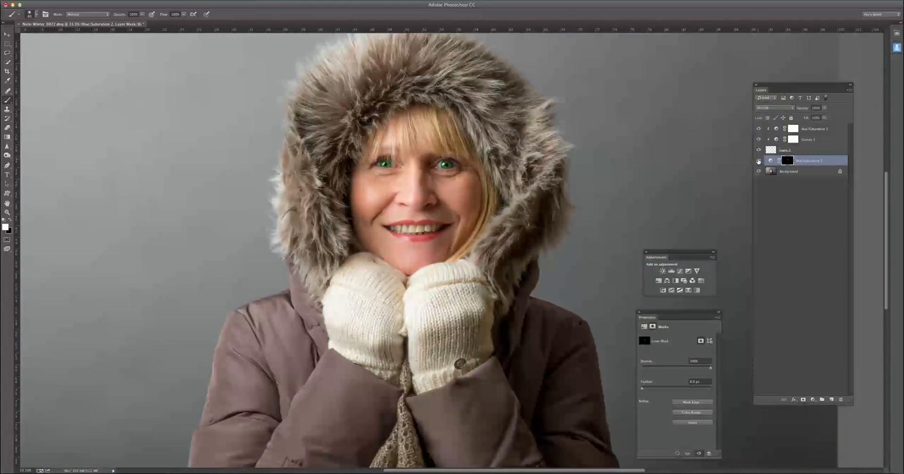
key("super+plus")
key("super+plus")
key("super+plus")
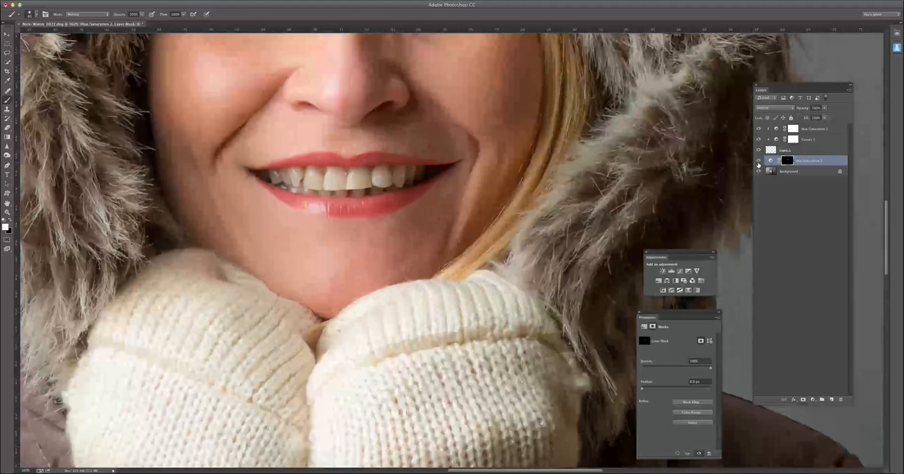
left_click_drag(548, 219, 574, 312)
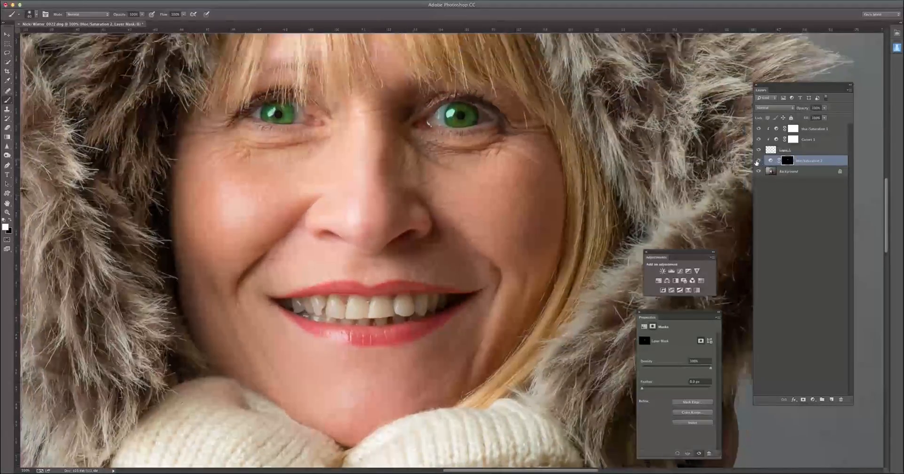
left_click(759, 161)
left_click(759, 161)
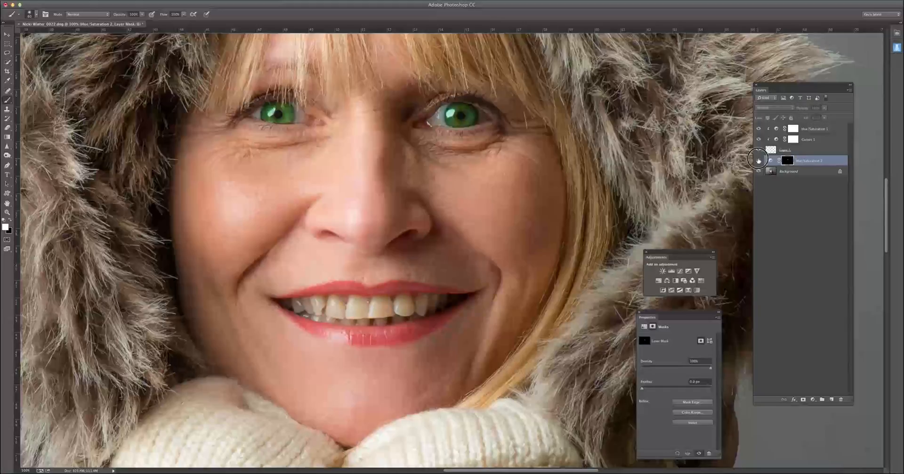
left_click(758, 161)
left_click(759, 161)
left_click(758, 161)
left_click(758, 161)
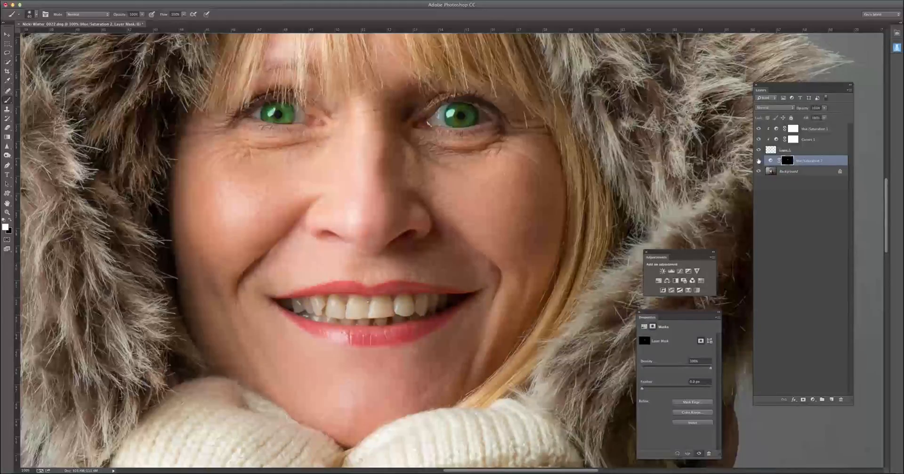